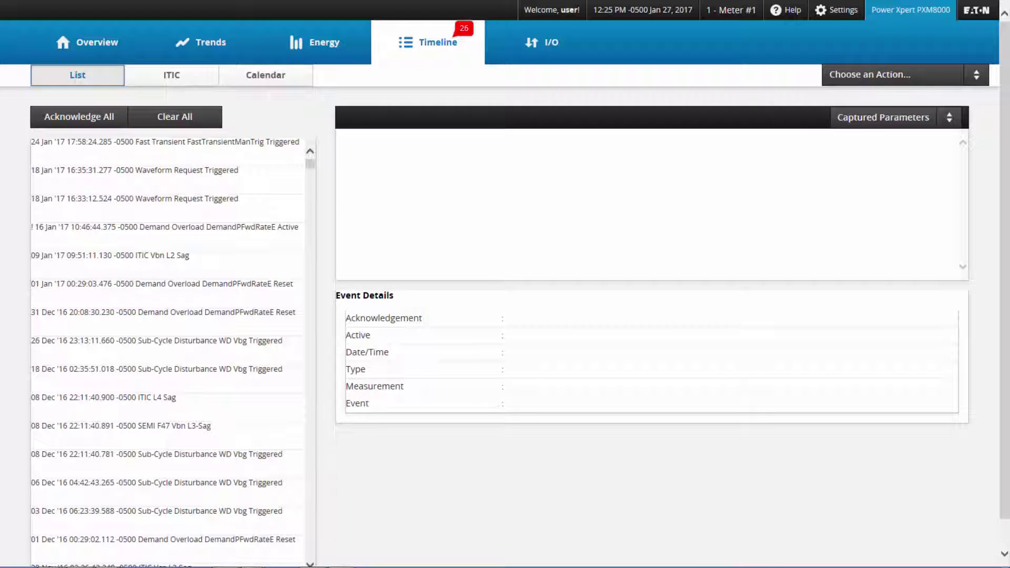
Show the ITIC Vbn L2 Sag event's captured waveform and zoom into part of it.
left_click(179, 264)
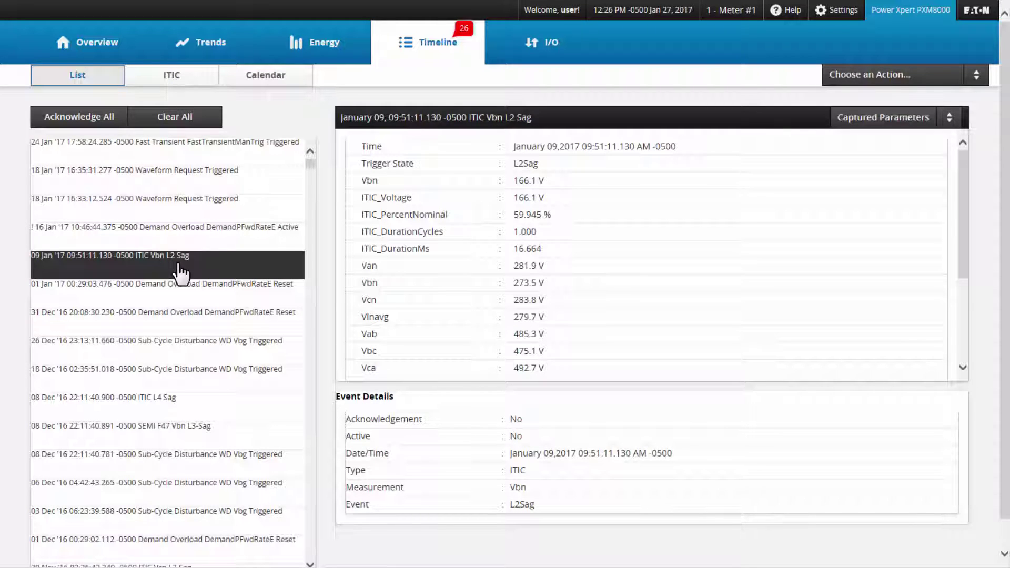
left_click(953, 125)
left_click(872, 165)
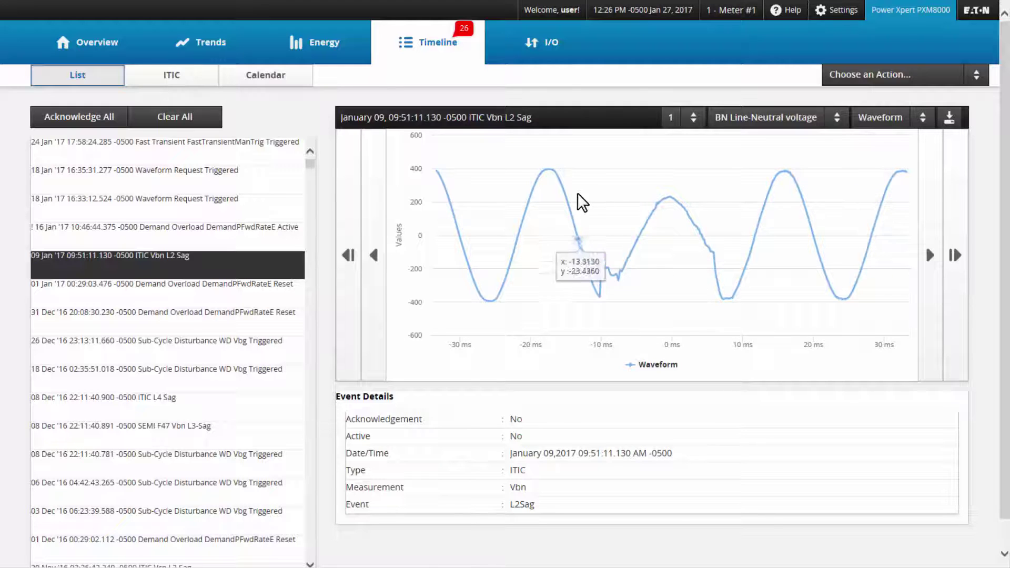
mouse_move(583, 191)
left_mouse_down()
mouse_move(681, 202)
mouse_move(734, 194)
left_mouse_up()
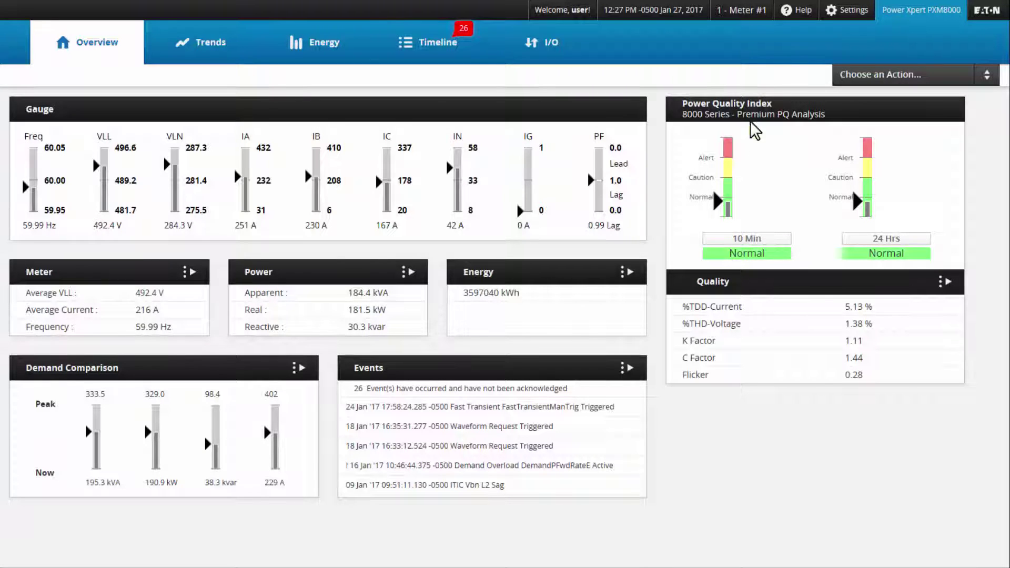
Check the General Quick Setup values (Meter #1 wiring, frequency, CT/PT ratios), then view the trigger groups.
left_click(842, 17)
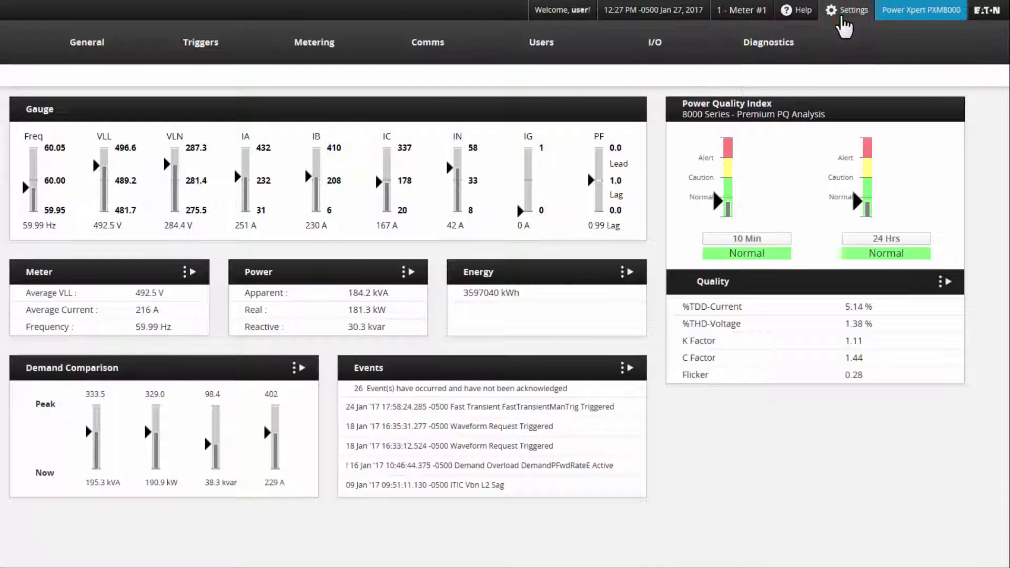
left_click(66, 46)
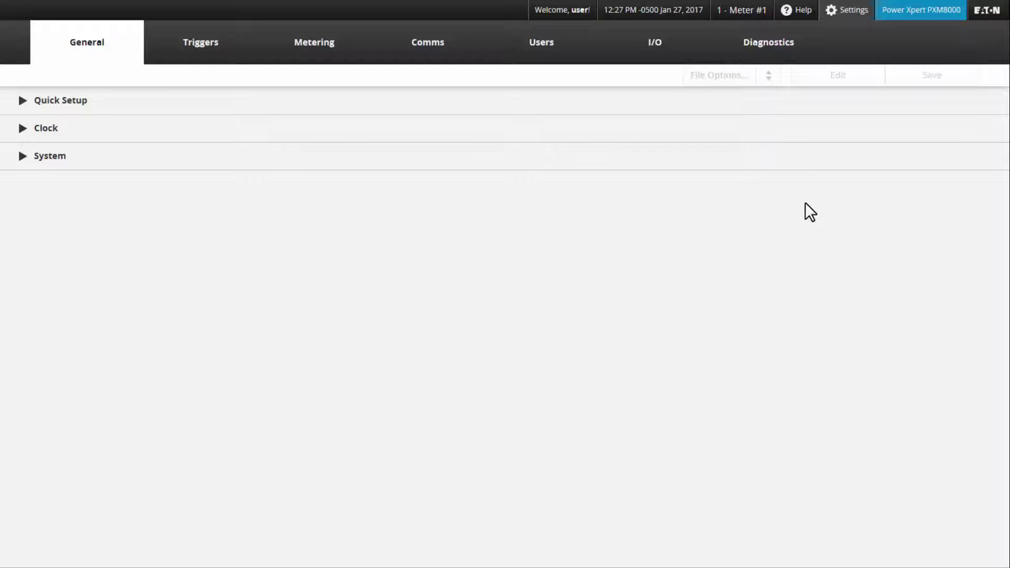
left_click(27, 103)
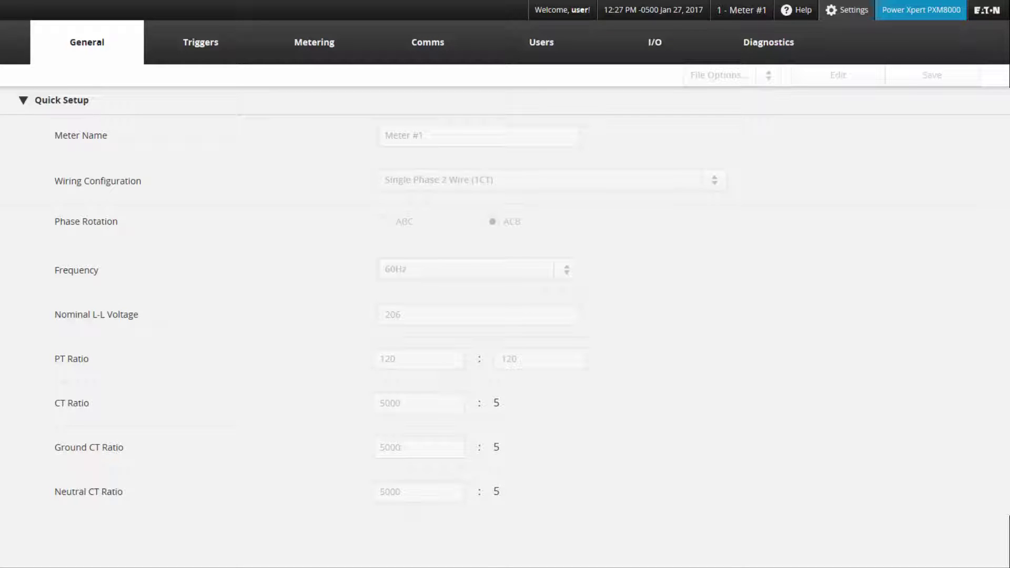
left_click(224, 59)
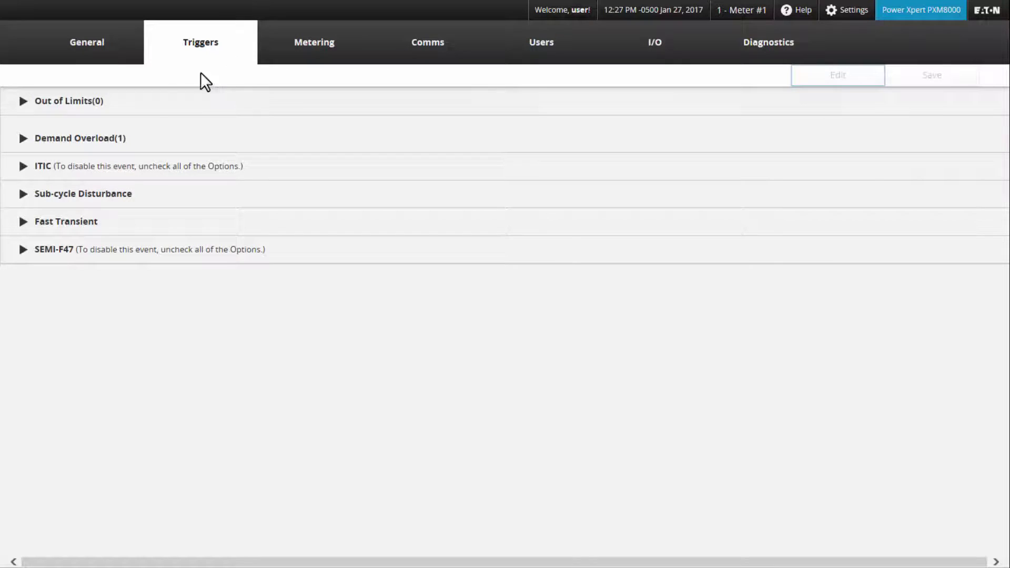
Inspect the Out of Limits and Demand Overload trigger groups, leaving the empty Out of Limits group expanded.
left_click(24, 102)
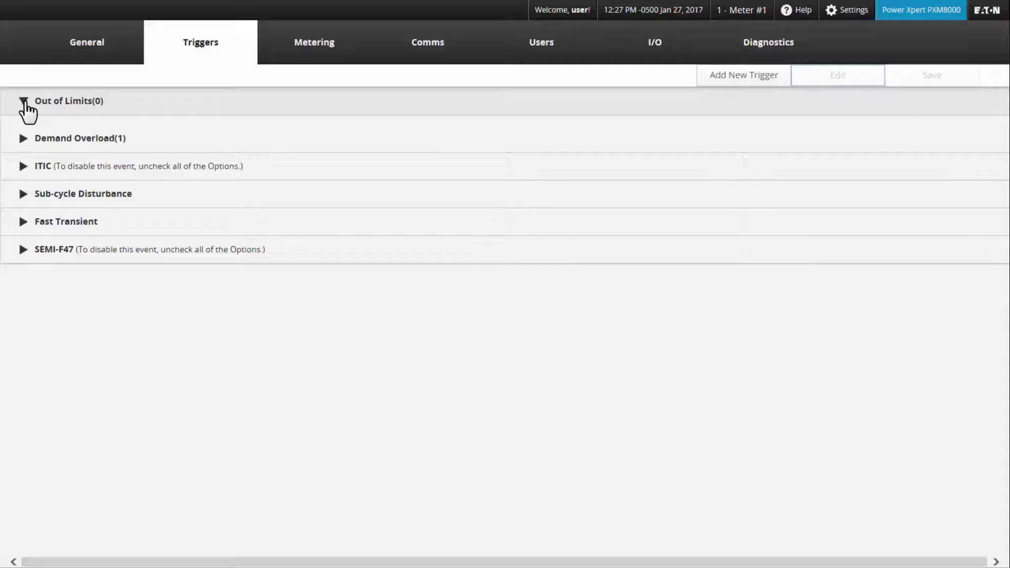
left_click(24, 142)
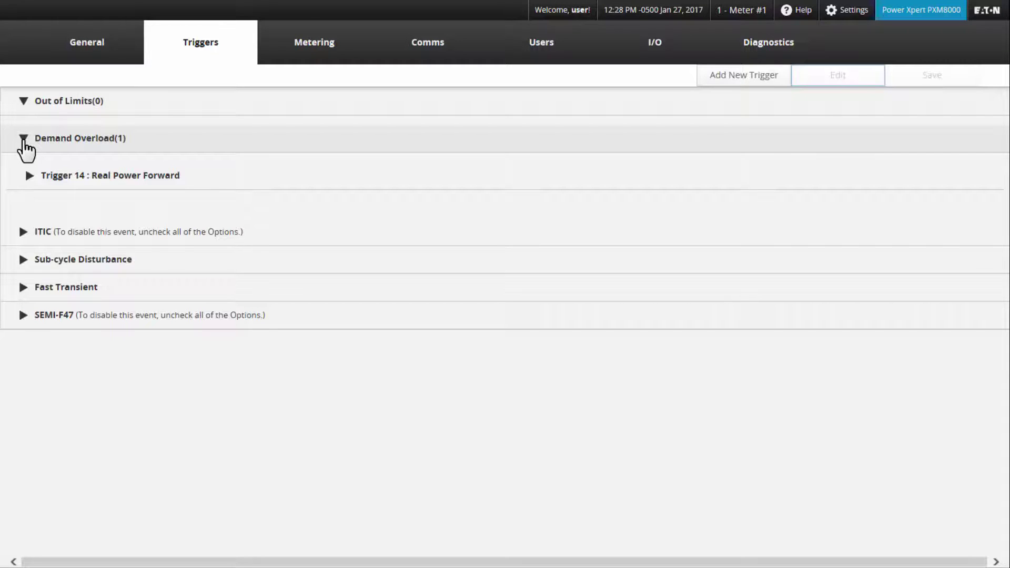
left_click(24, 139)
left_click(24, 100)
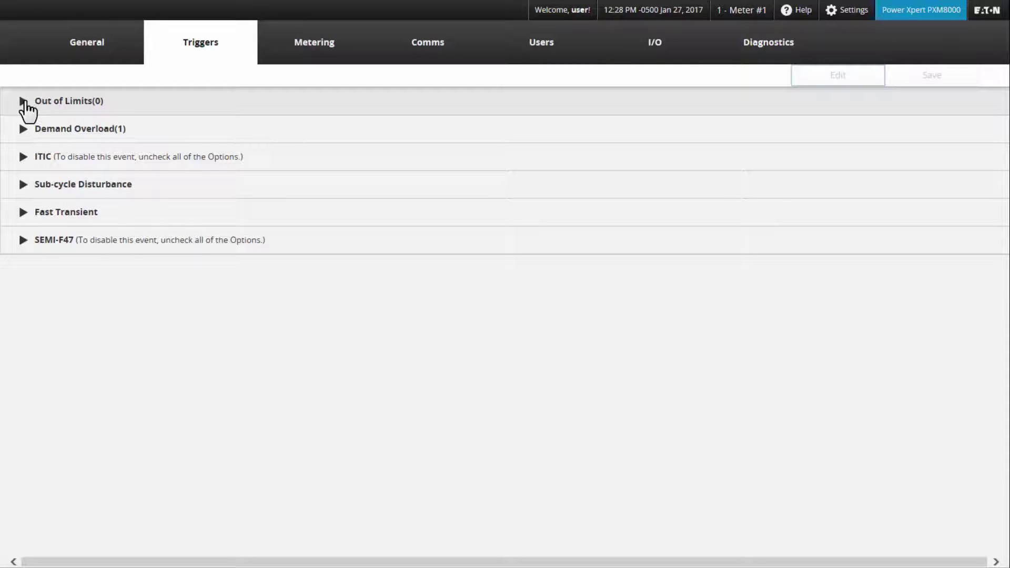
left_click(25, 101)
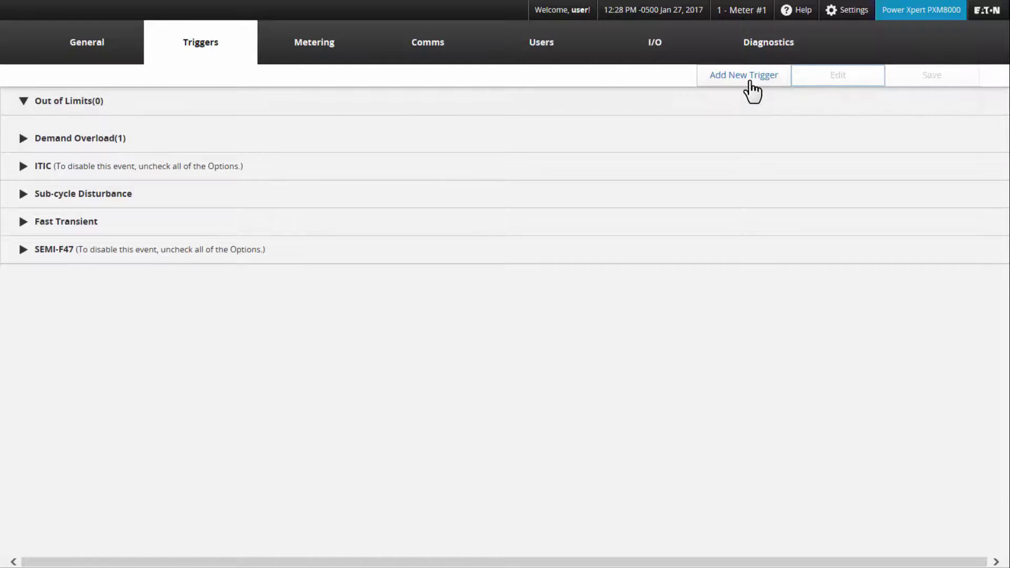
Add a new Out of Limits trigger, logging in with the administrator username and password.
left_click(750, 82)
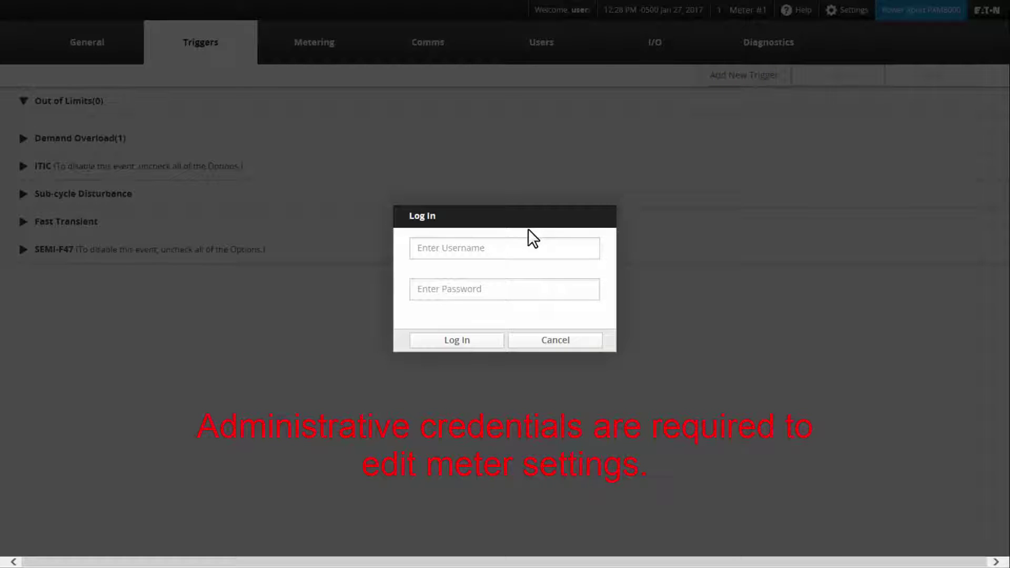
left_click(510, 251)
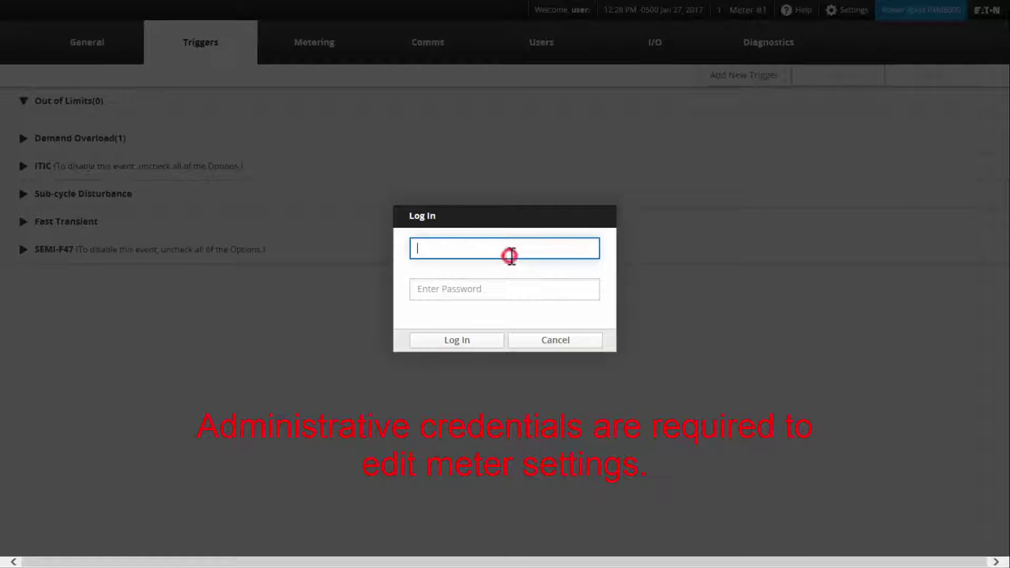
type("admin")
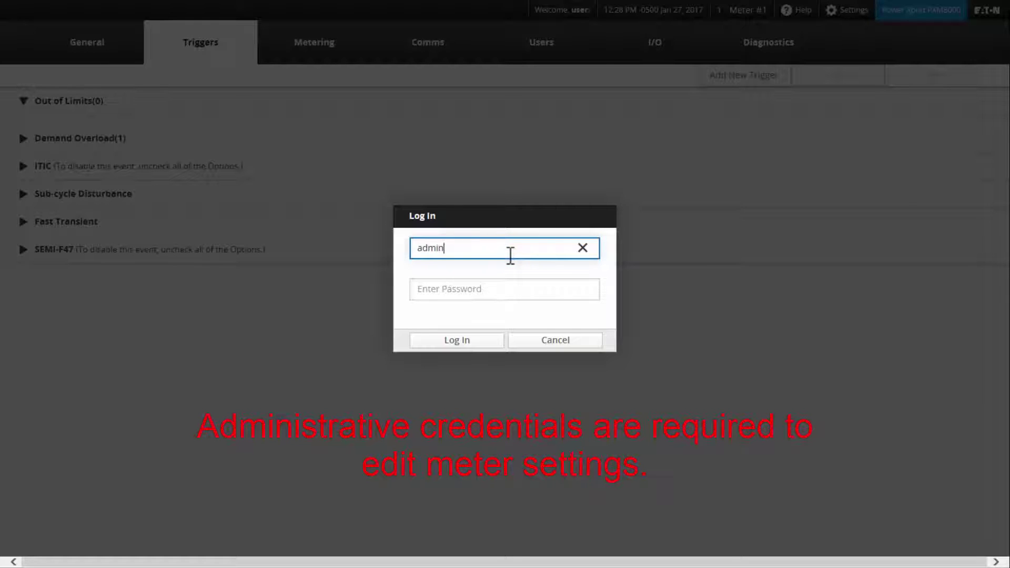
key("Tab")
type("admin")
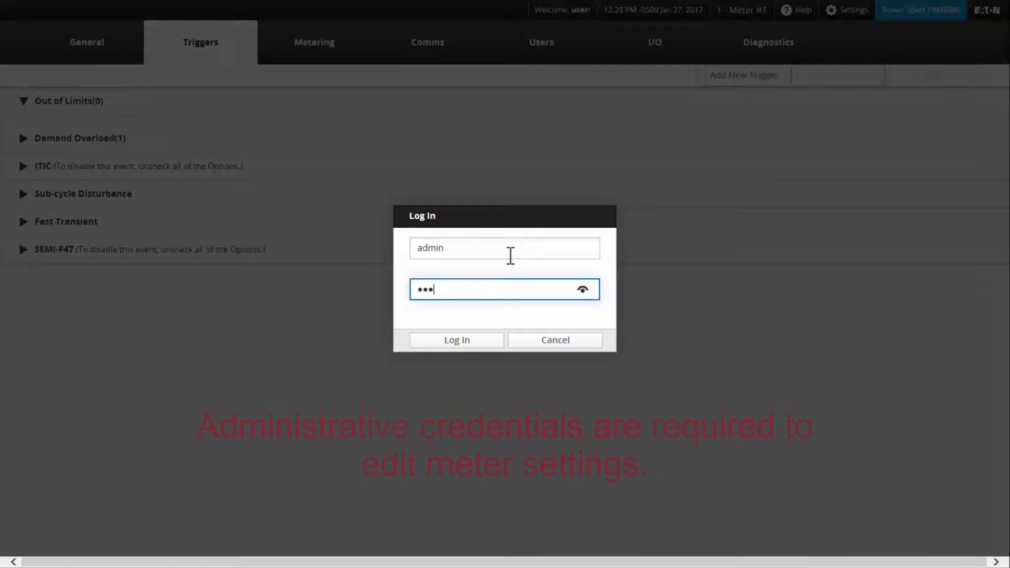
type("admin1")
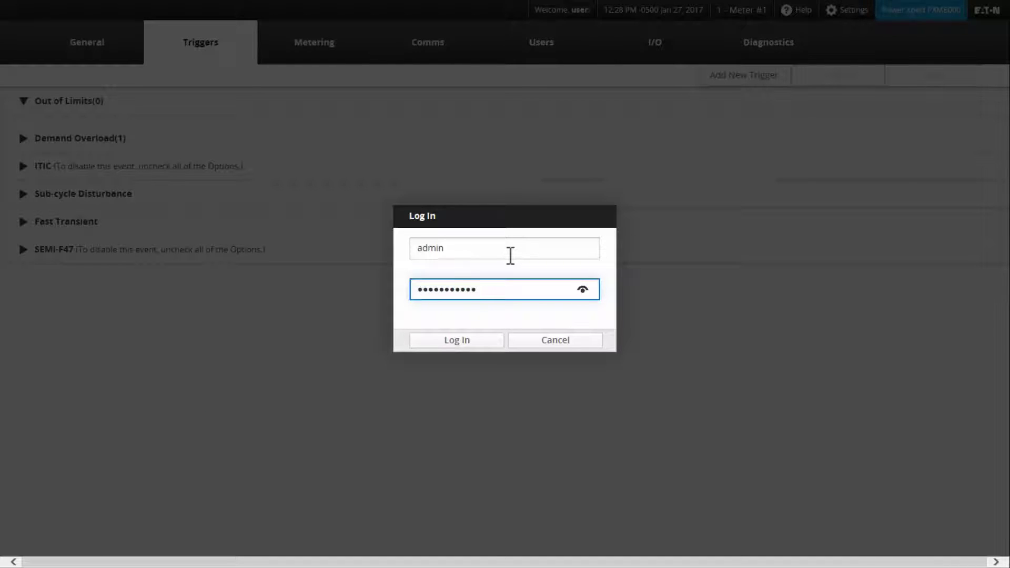
left_click(470, 342)
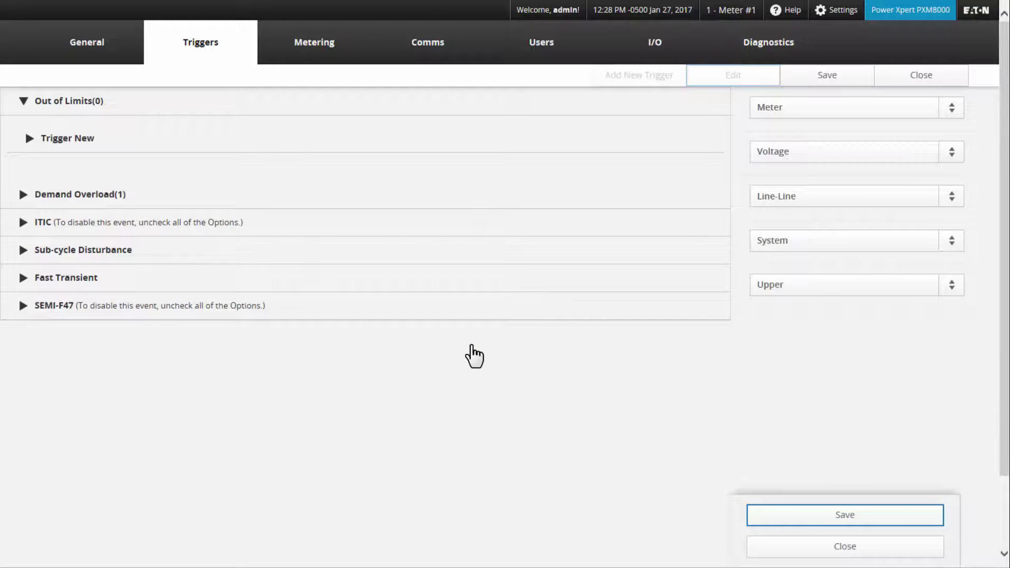
Set the new trigger's category to Power measuring Reactive Power, and expand Trigger New.
left_click(956, 110)
left_click(811, 159)
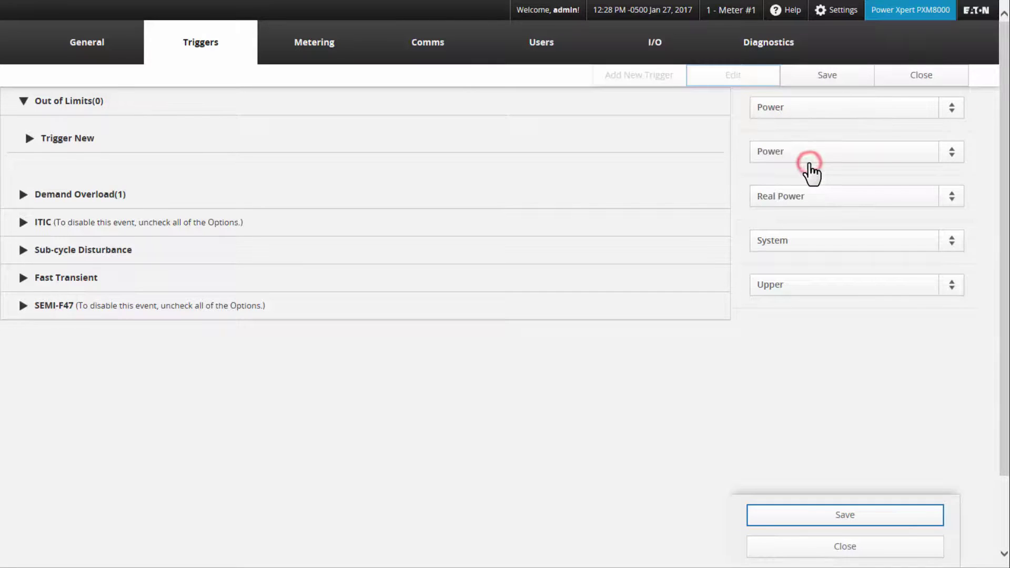
left_click(953, 201)
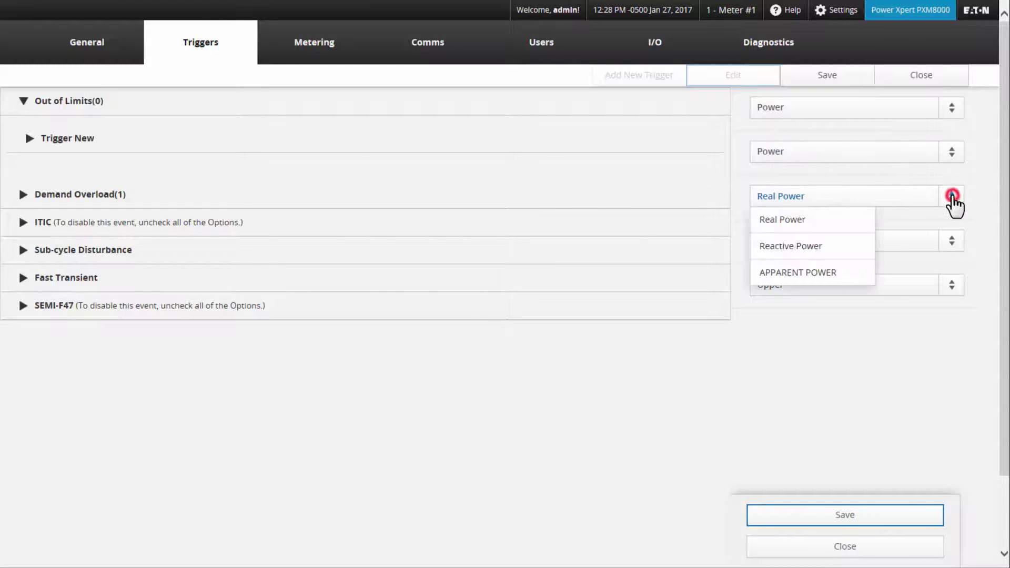
left_click(798, 246)
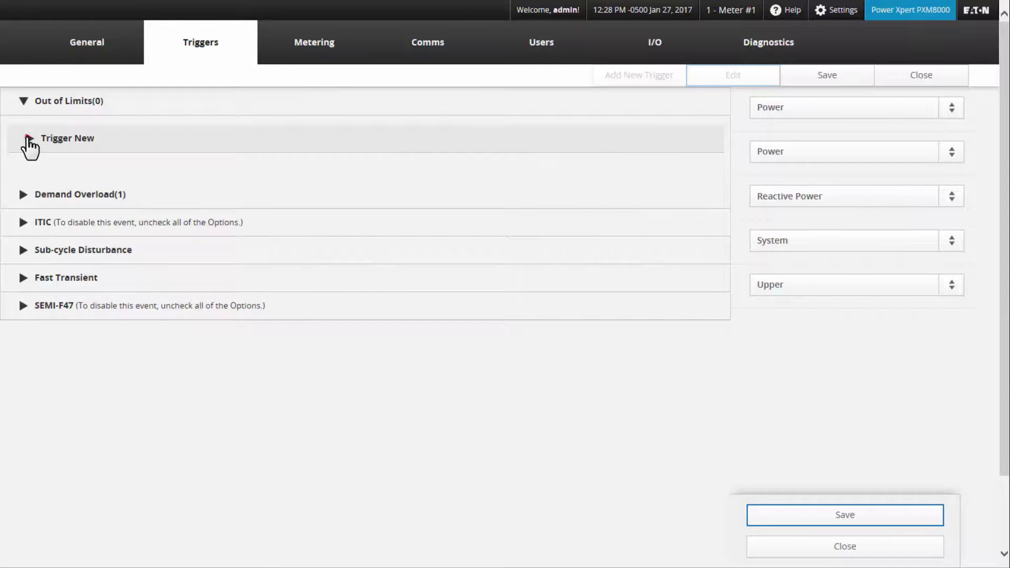
left_click(29, 138)
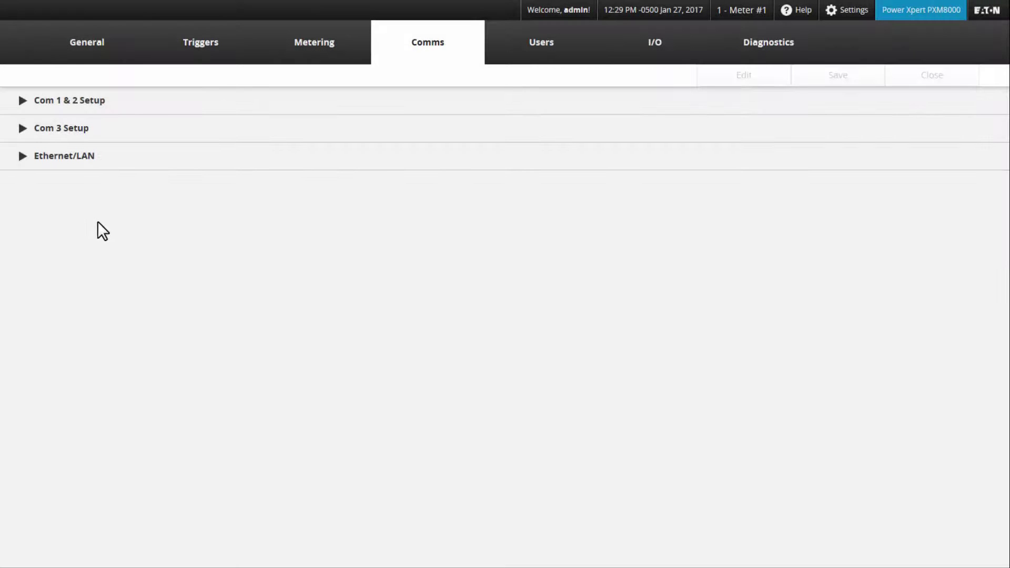
Expand the Ethernet/LAN settings (host PowerXpert, static IP) and switch them into edit mode.
left_click(23, 156)
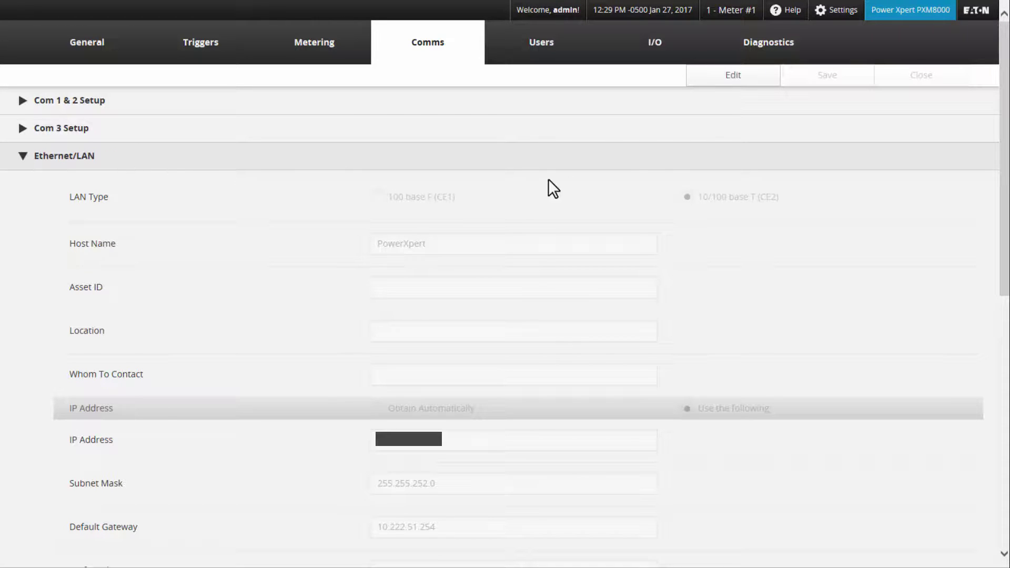
left_click(711, 79)
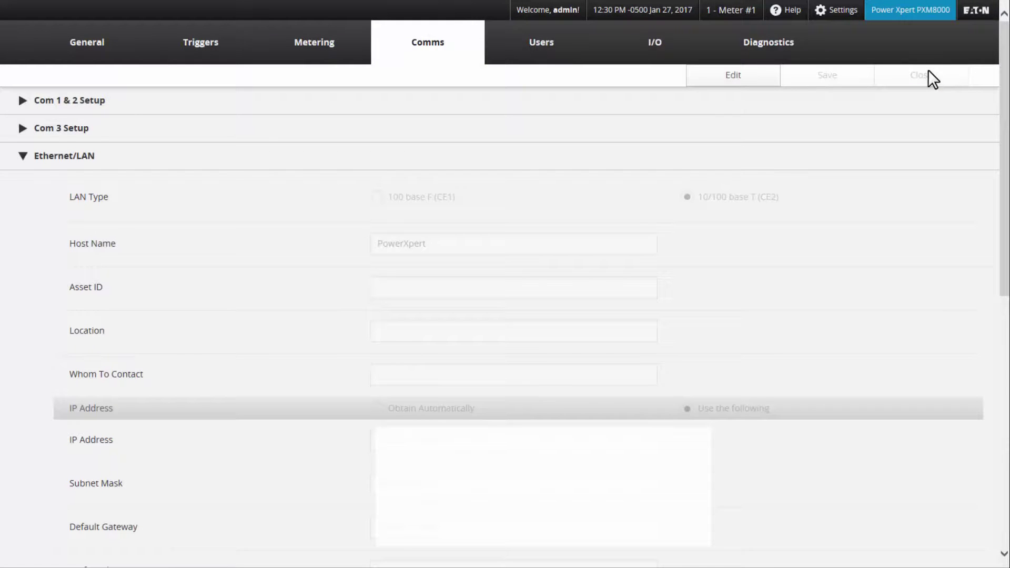
Show the System Firmware details: version 13.4.0.2, UI V3.8, dated 2016/12/22.
left_click(98, 45)
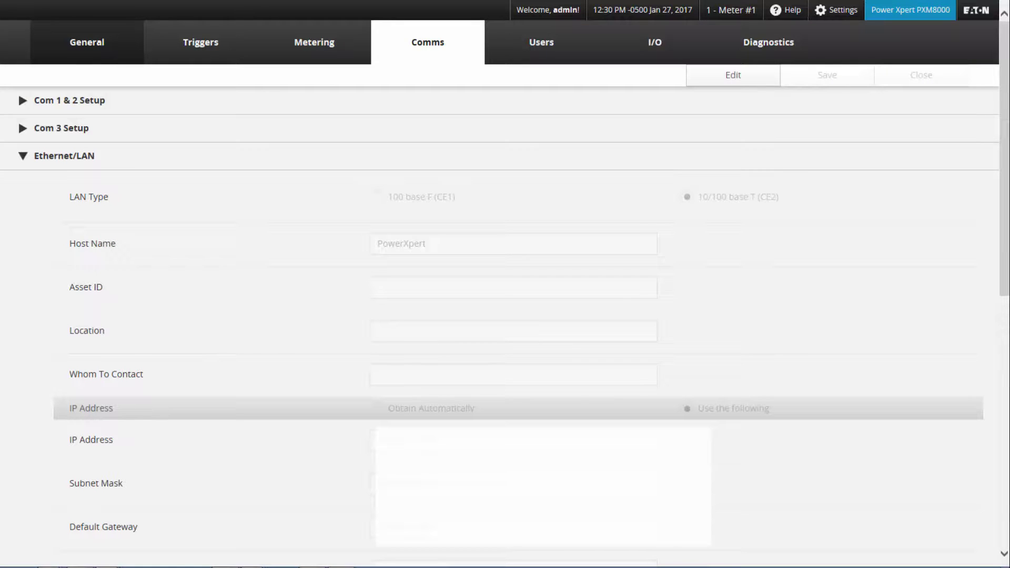
left_click(87, 45)
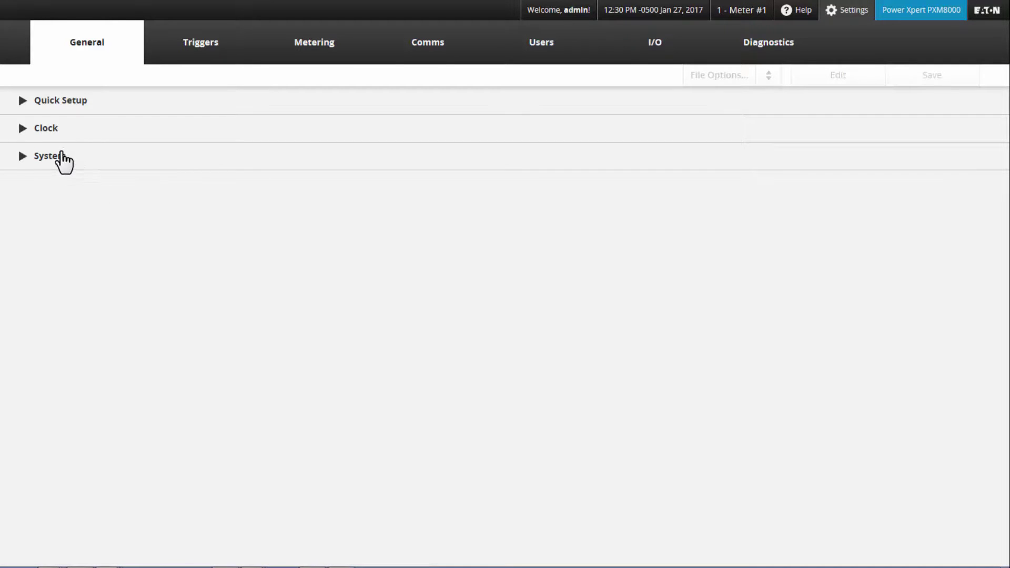
left_click(22, 156)
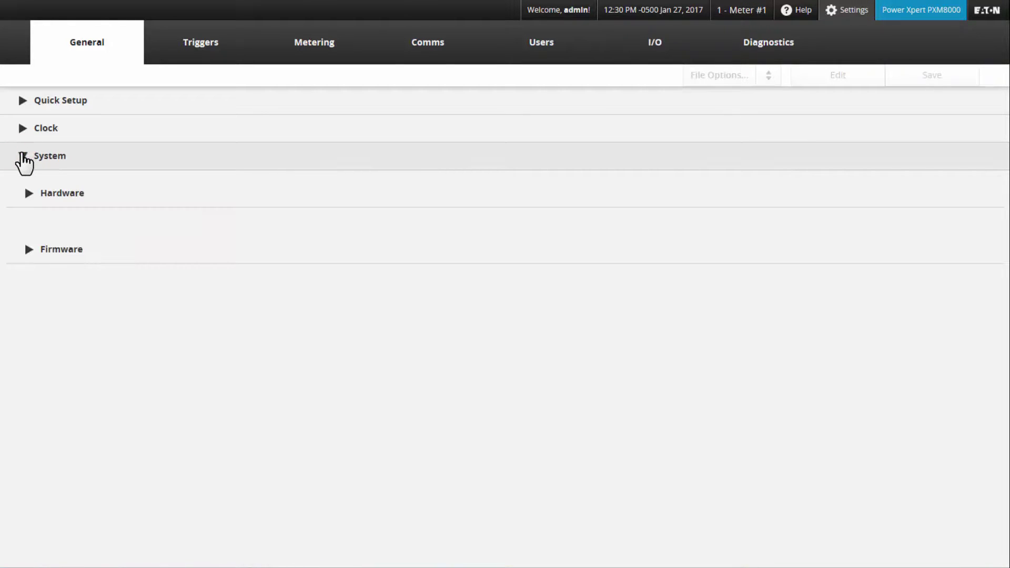
left_click(28, 251)
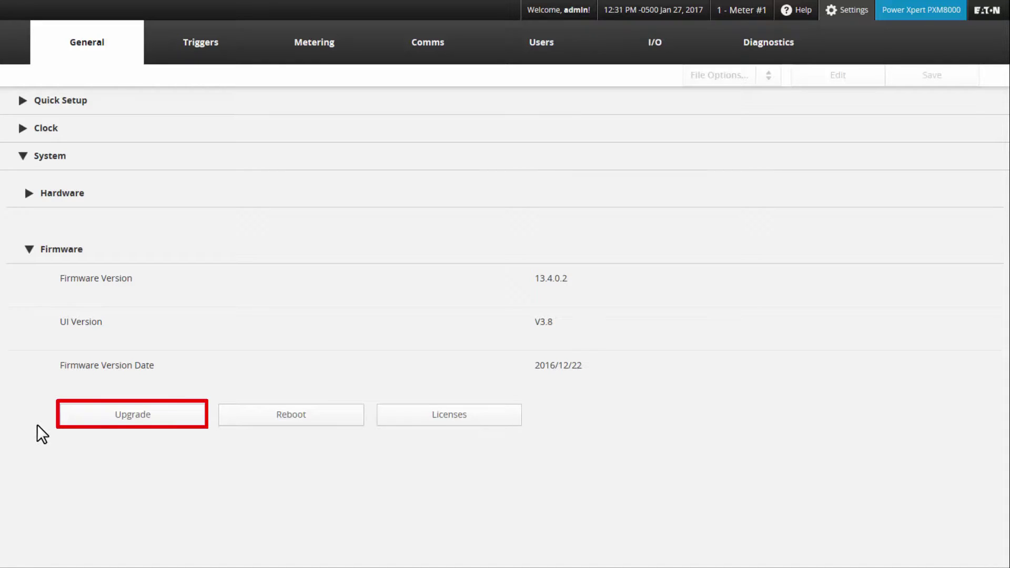
Start a firmware upgrade and select the 13_4_0_2.zip firmware file.
left_click(92, 419)
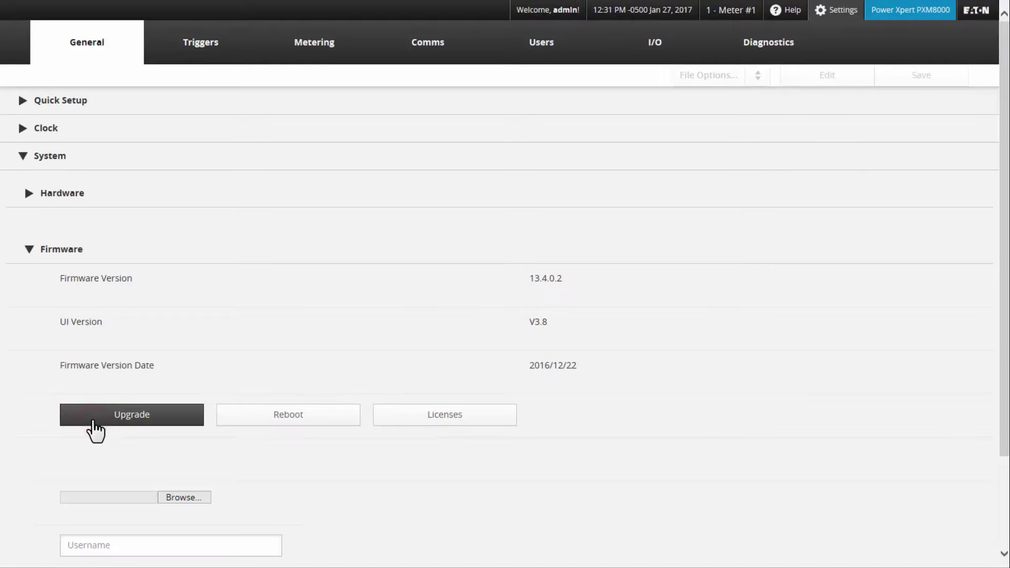
left_click_drag(1005, 370, 1005, 477)
left_click(178, 384)
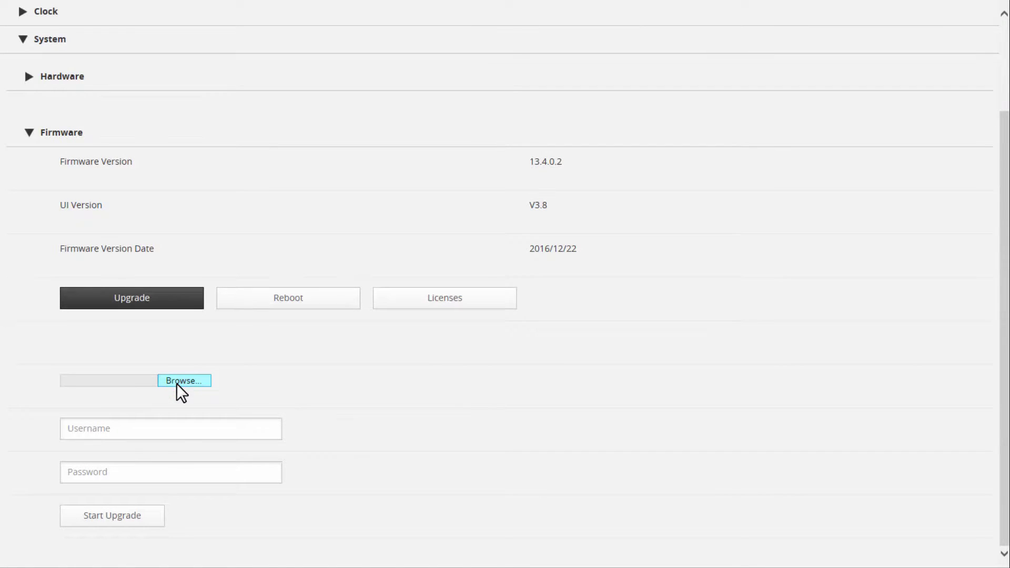
left_click(368, 208)
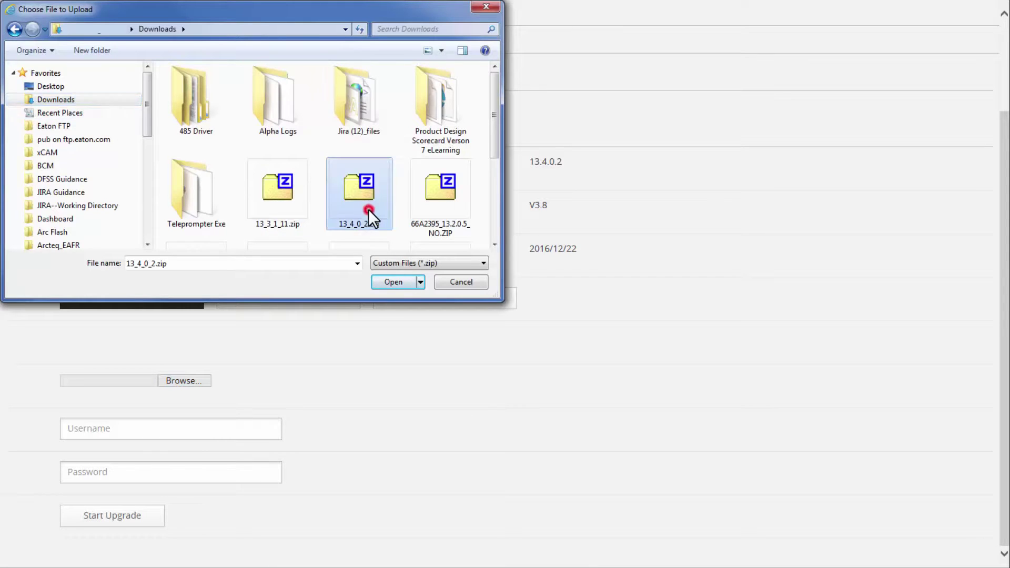
left_click(388, 286)
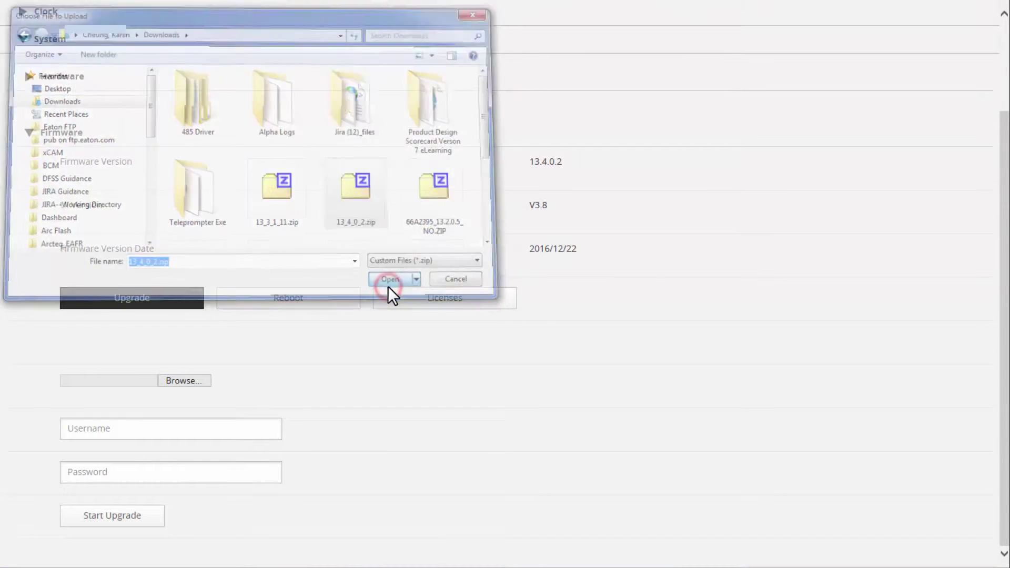
Enter the administrator username and password for the upgrade, then recheck firmware version 13.4.0.2.
left_click(213, 424)
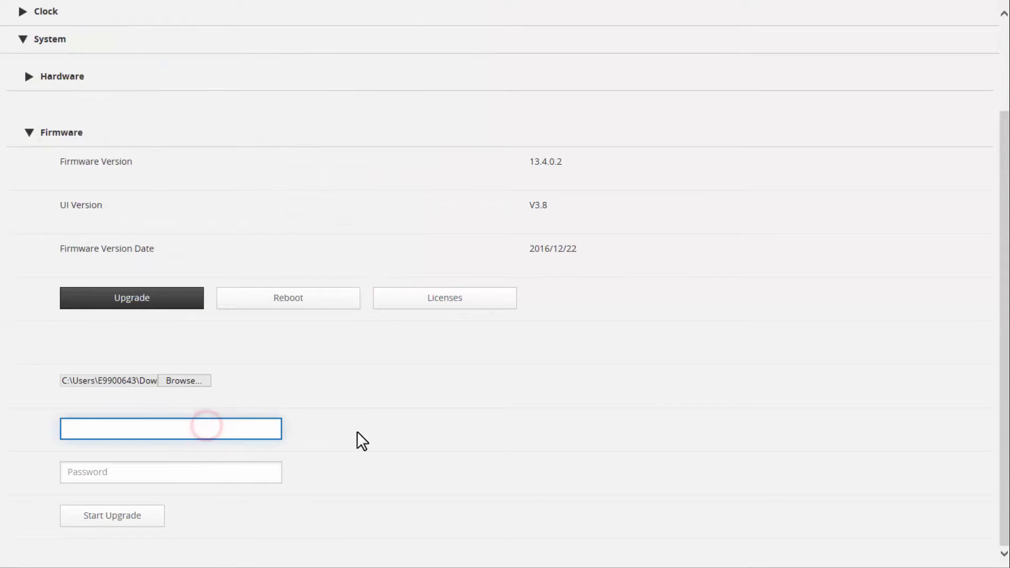
type("admin")
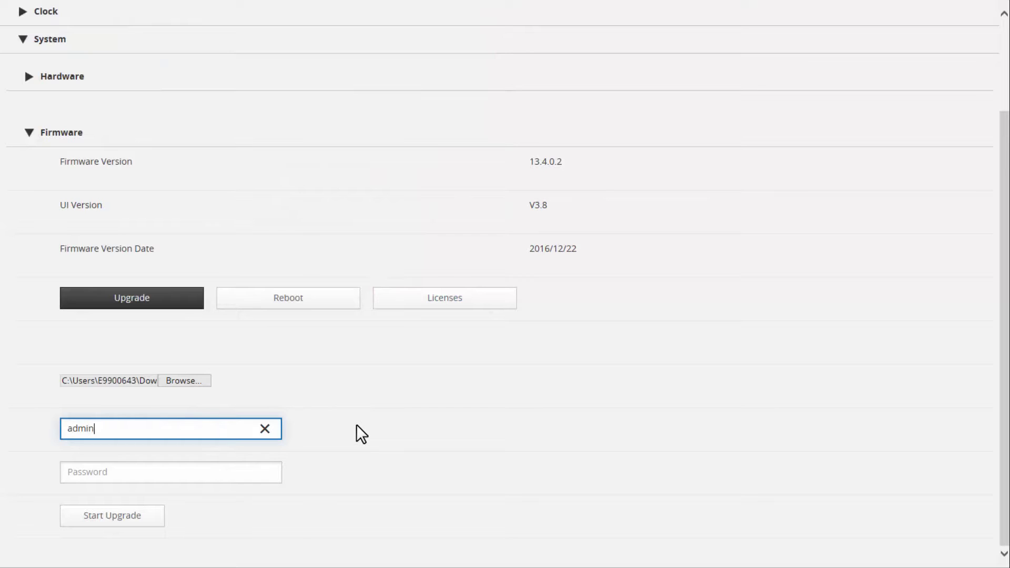
key("Tab")
type("ad")
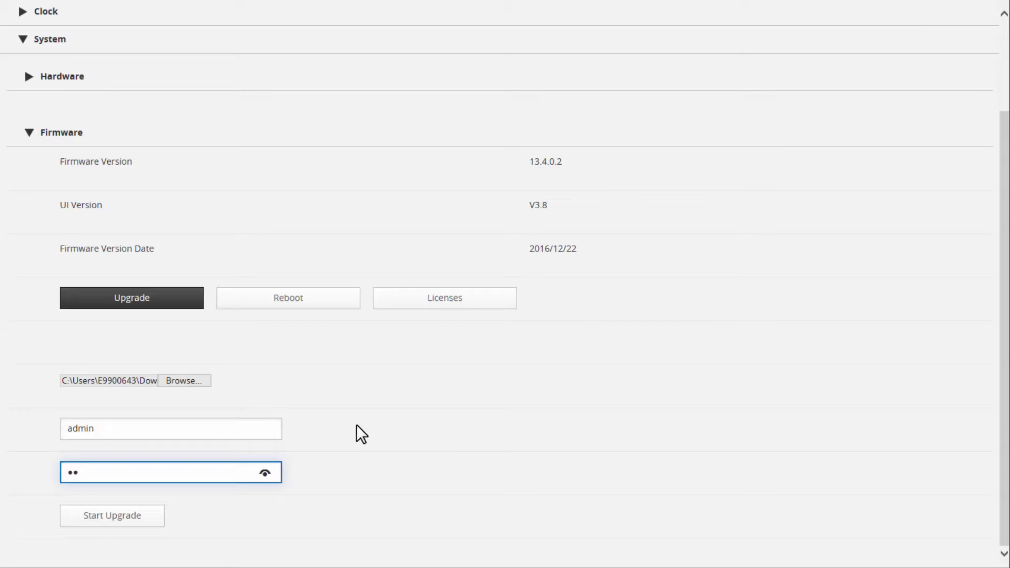
type("min")
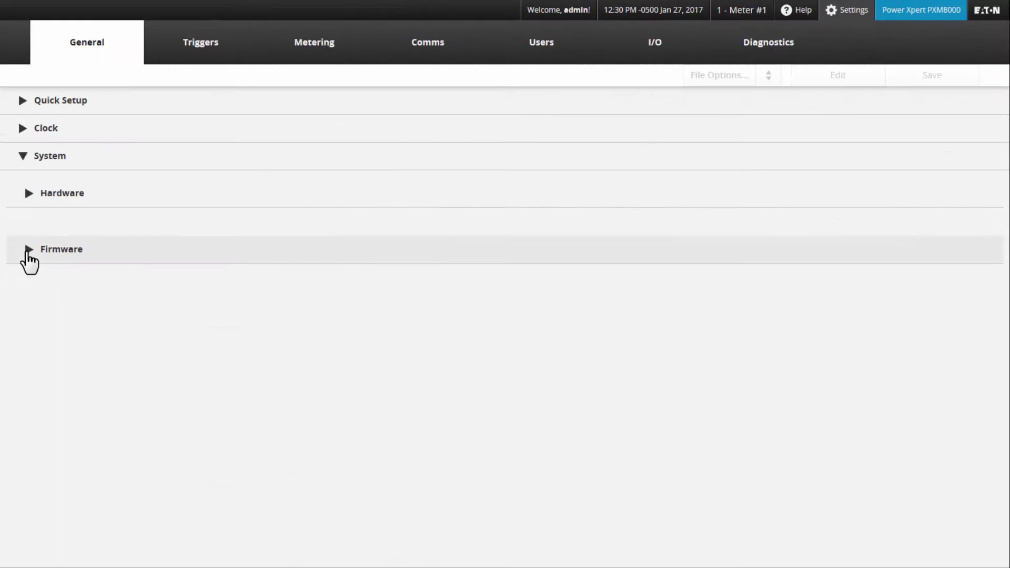
left_click(29, 250)
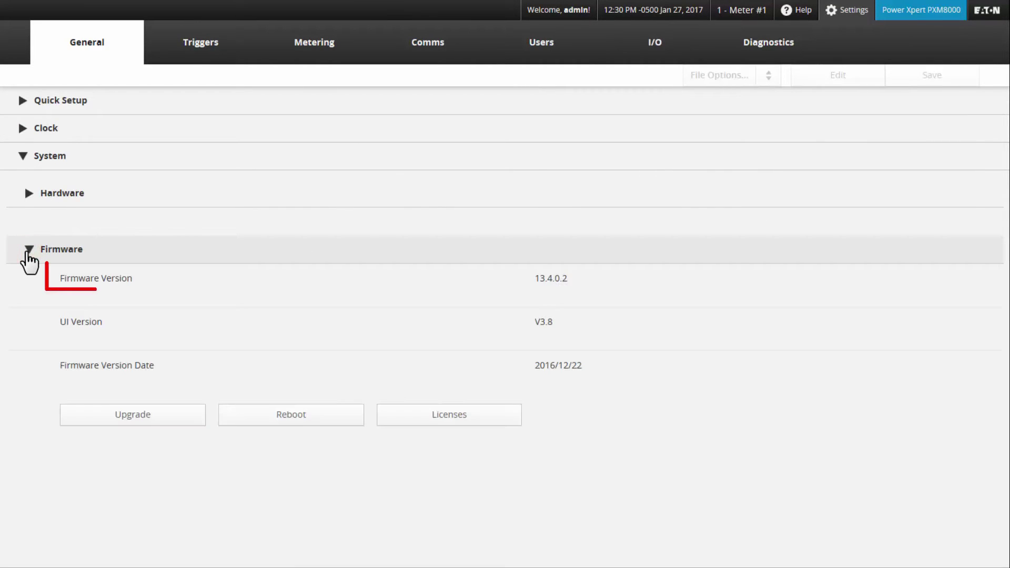